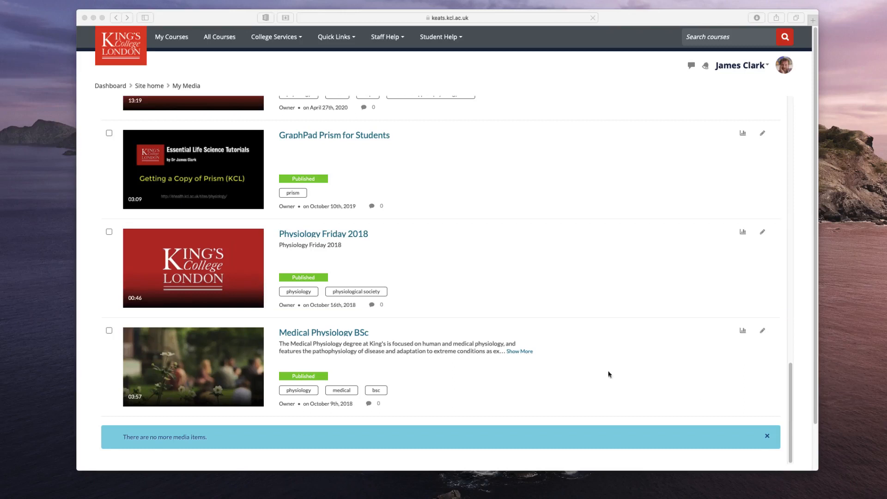
# Open the Physiology Friday 2018 video from My Media and bring up its publishing options
pyautogui.click(343, 236)
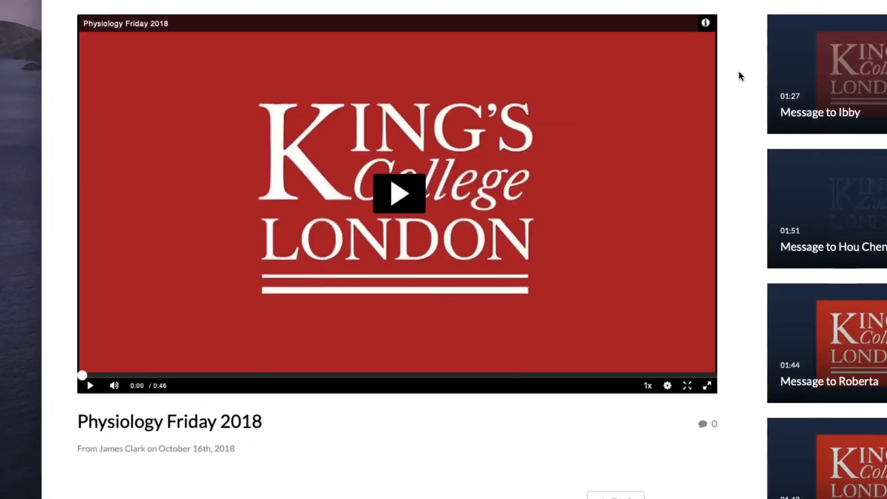
pyautogui.scroll(-7, 739, 67)
pyautogui.click(694, 165)
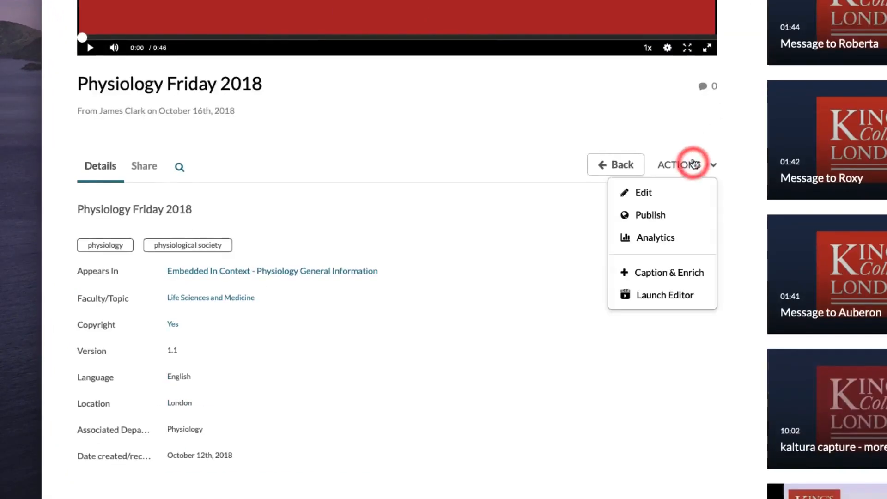
pyautogui.click(645, 215)
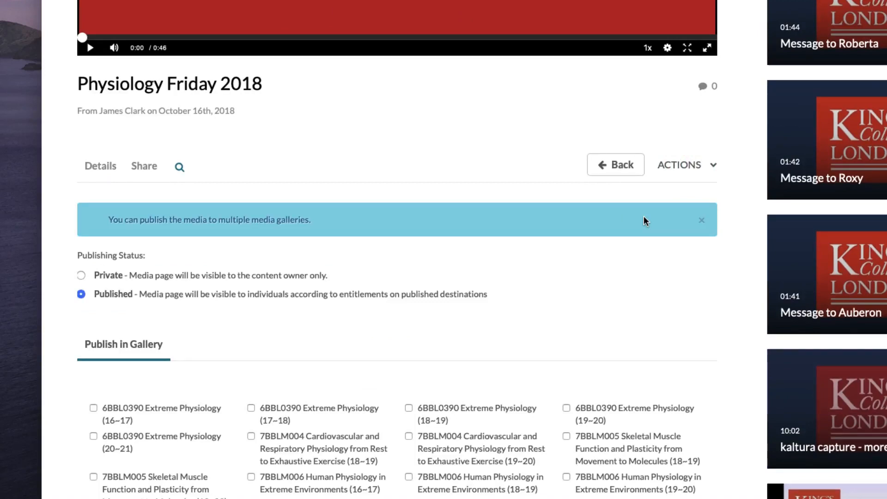
# Select Physiology General Information as a gallery in which to publish the video
pyautogui.scroll(-5, 598, 229)
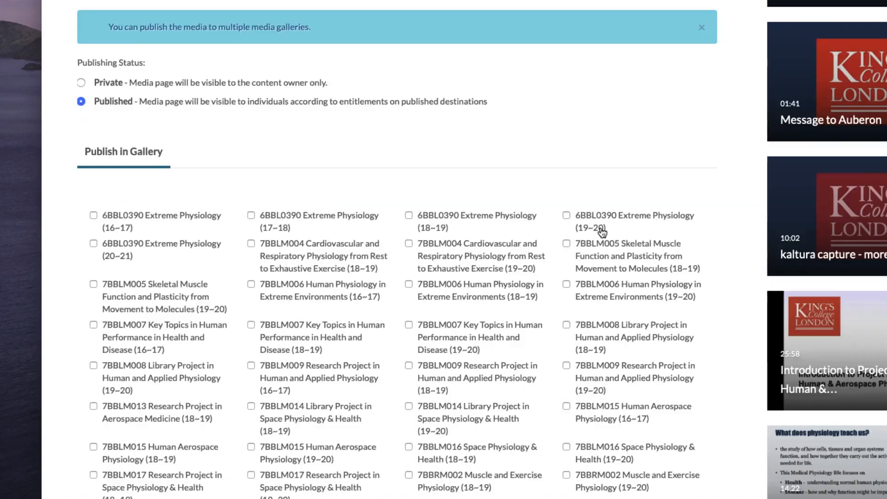
pyautogui.scroll(-2, 606, 228)
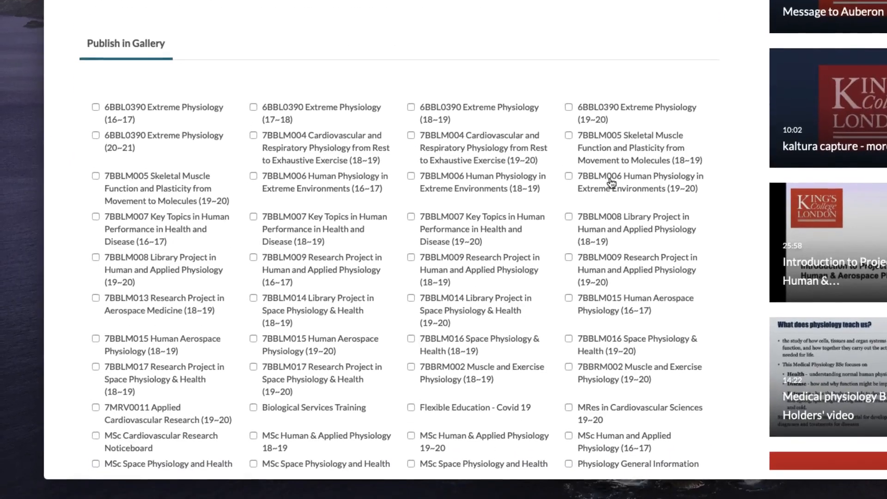
pyautogui.scroll(-5, 611, 183)
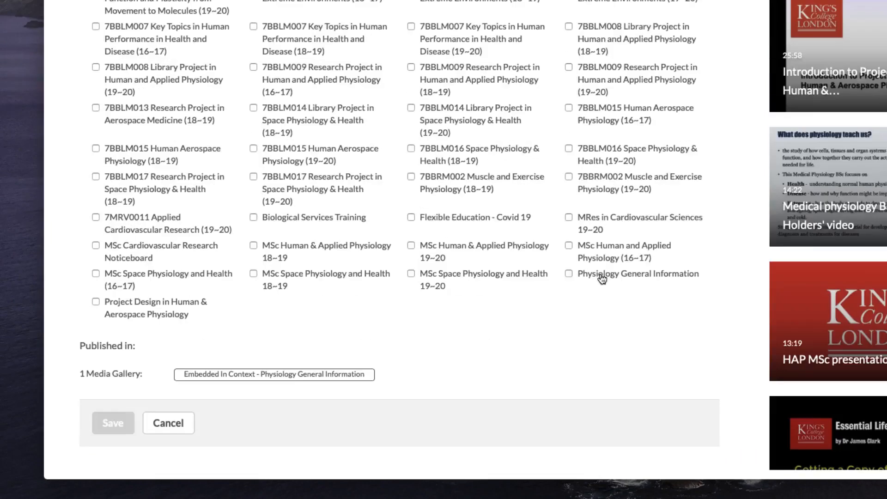
pyautogui.click(601, 278)
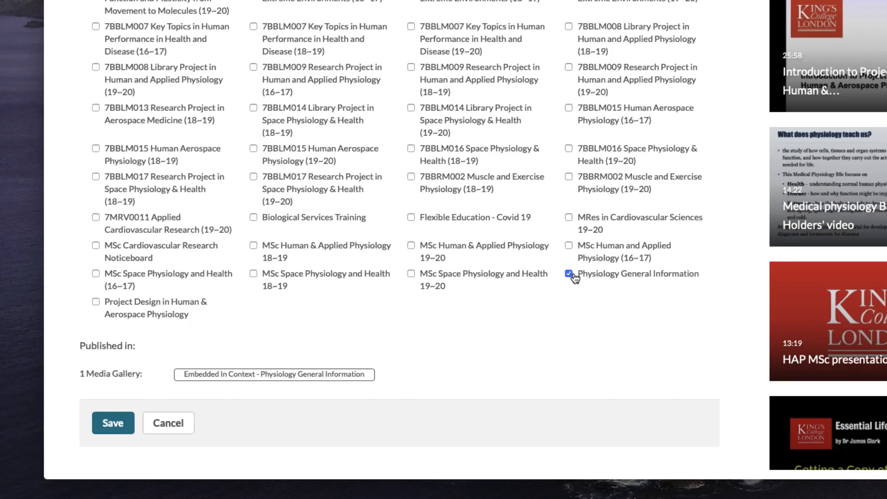
pyautogui.click(568, 149)
pyautogui.click(569, 177)
pyautogui.click(569, 178)
pyautogui.click(569, 149)
# Save the video's gallery publishing selection and leave the publishing page
pyautogui.click(115, 421)
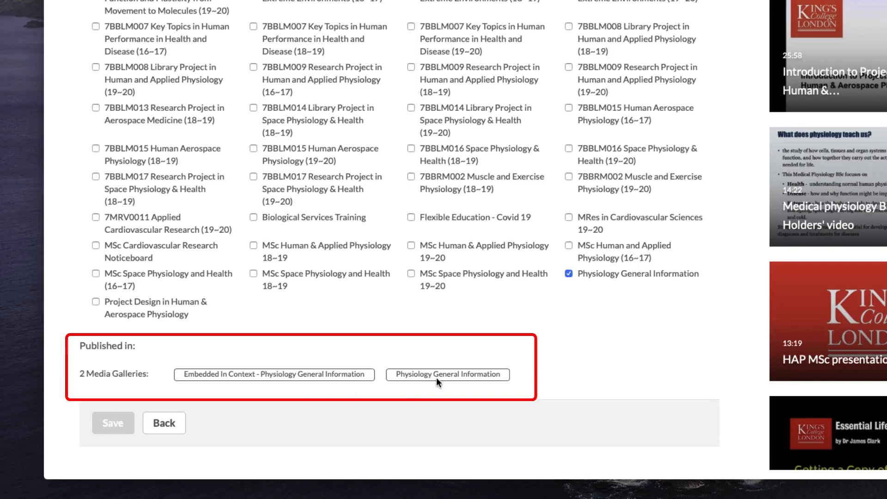
pyautogui.click(164, 423)
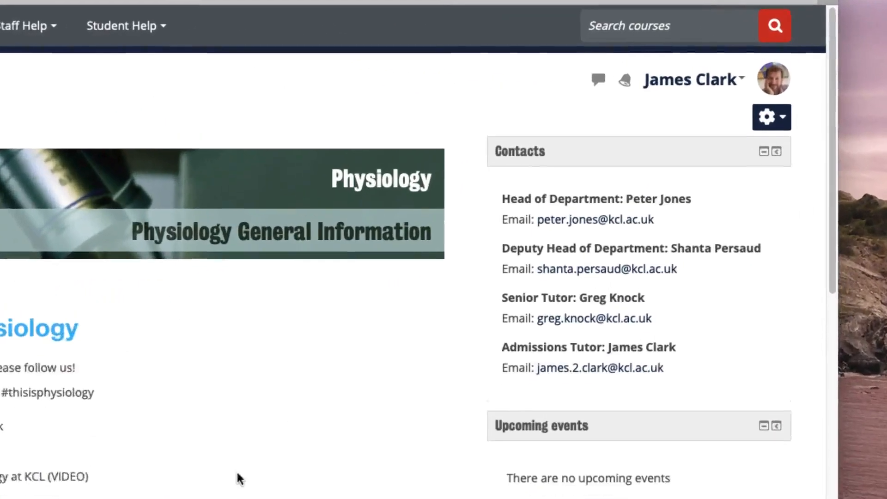
# Open the Media Gallery of the Physiology General Information course to check the published videos
pyautogui.click(737, 81)
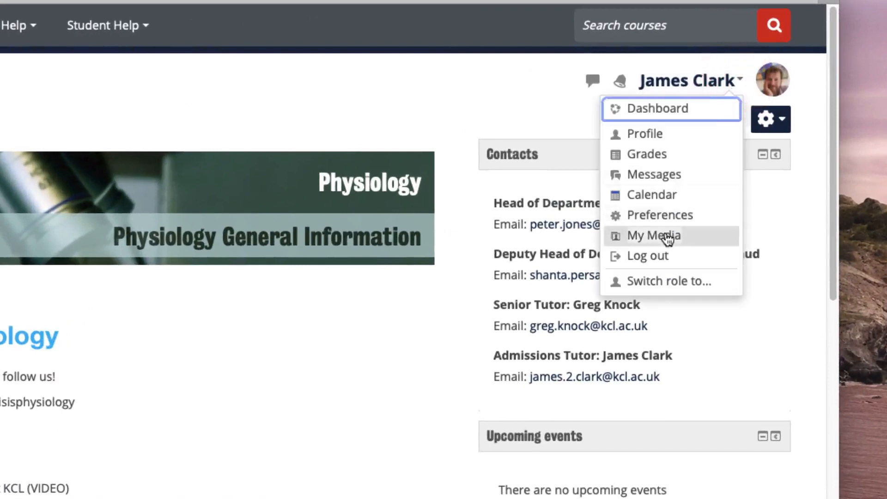
pyautogui.click(805, 149)
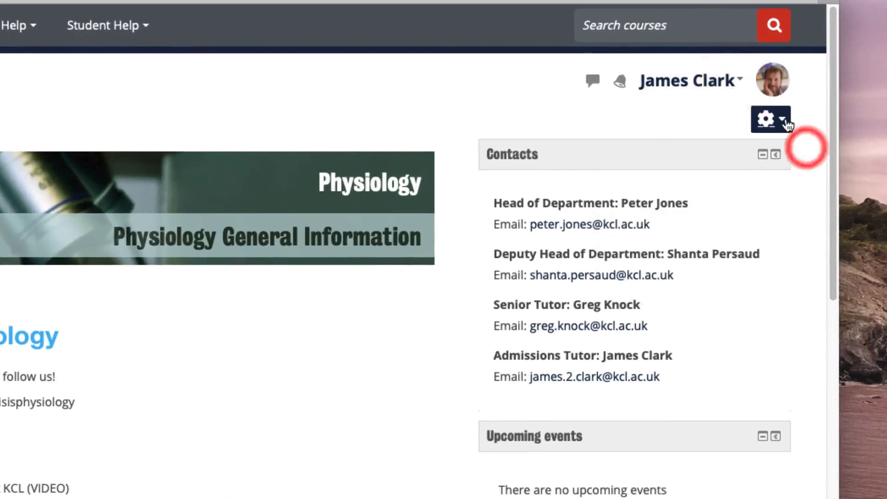
pyautogui.click(785, 123)
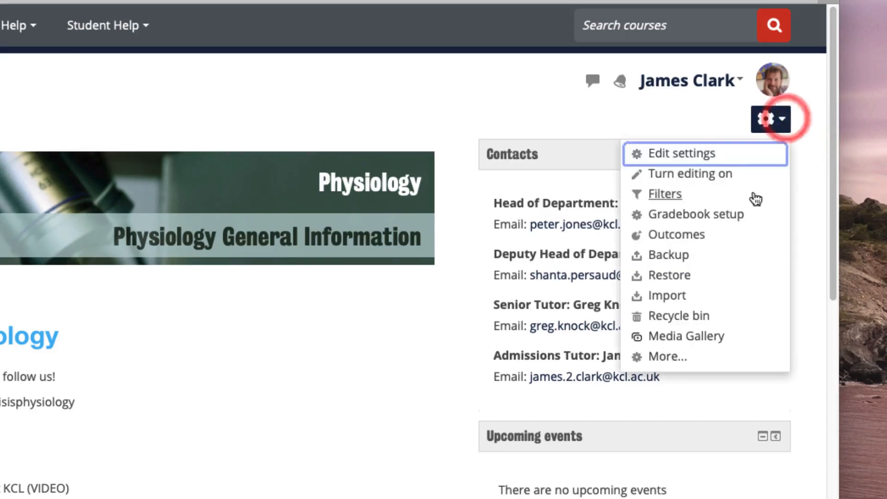
pyautogui.click(709, 337)
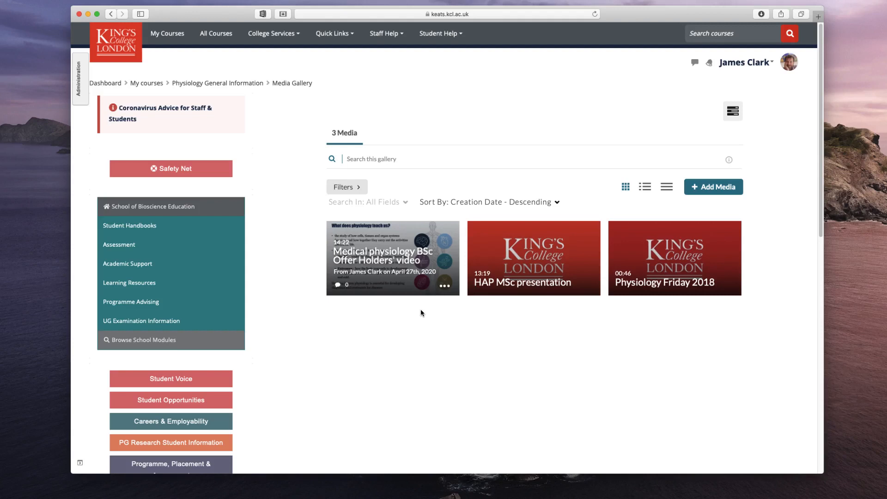
# Return to the Physiology General Information course page and turn on editing
pyautogui.click(240, 84)
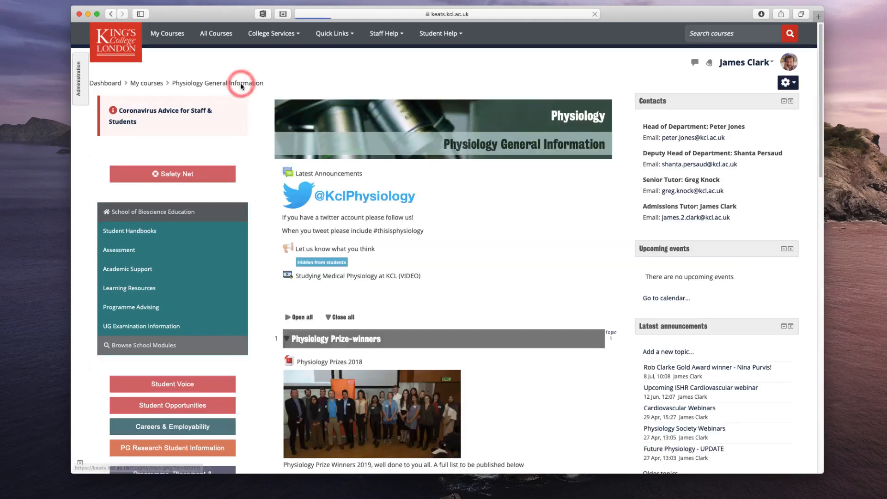
pyautogui.click(788, 83)
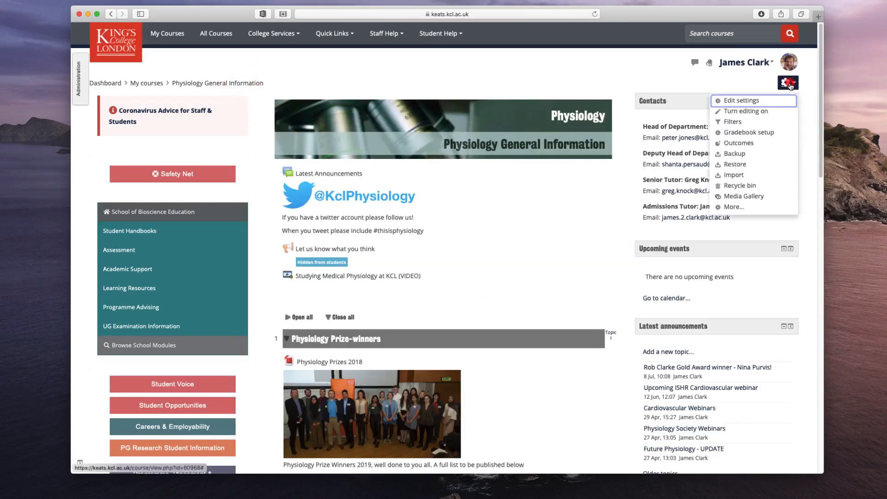
pyautogui.click(774, 111)
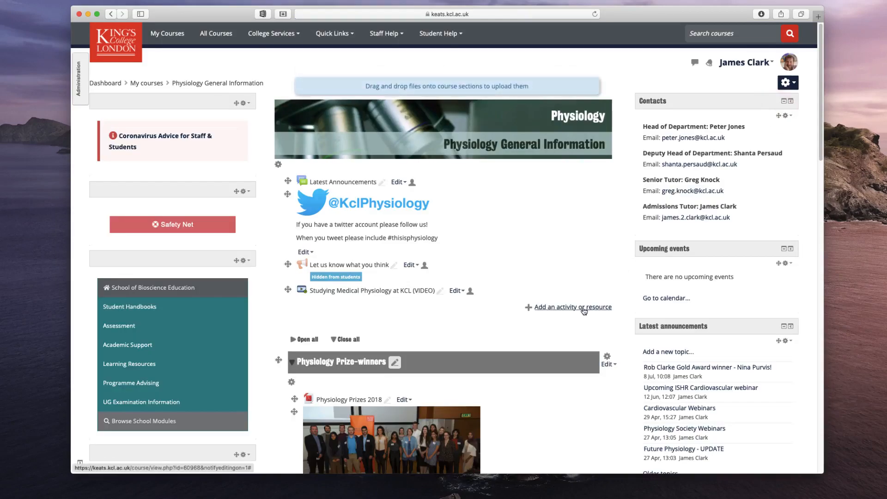
# Add a new Kaltura Video Resource to the general section above Physiology Prize-winners
pyautogui.click(584, 308)
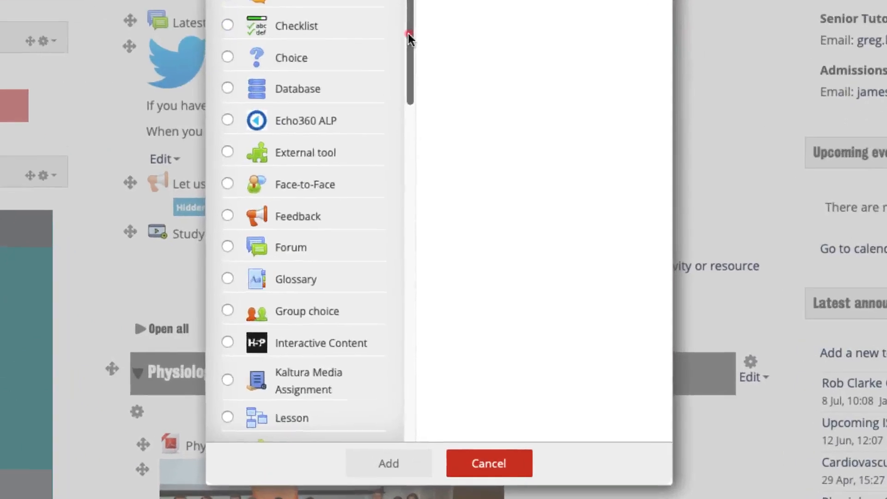
pyautogui.moveTo(426, 136); pyautogui.dragTo(434, 352)
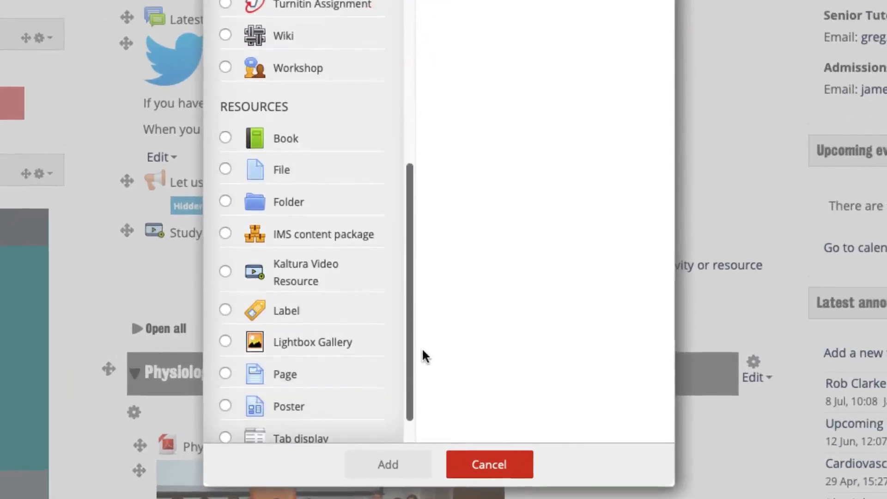
pyautogui.click(317, 267)
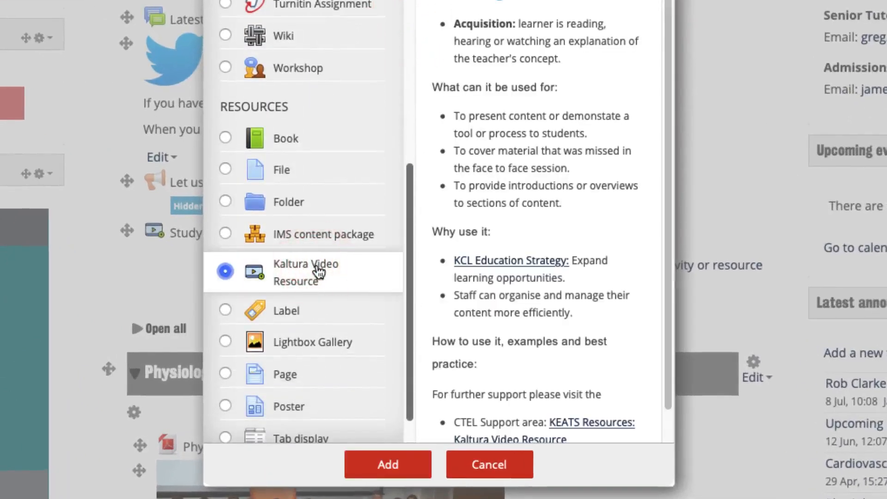
pyautogui.click(380, 471)
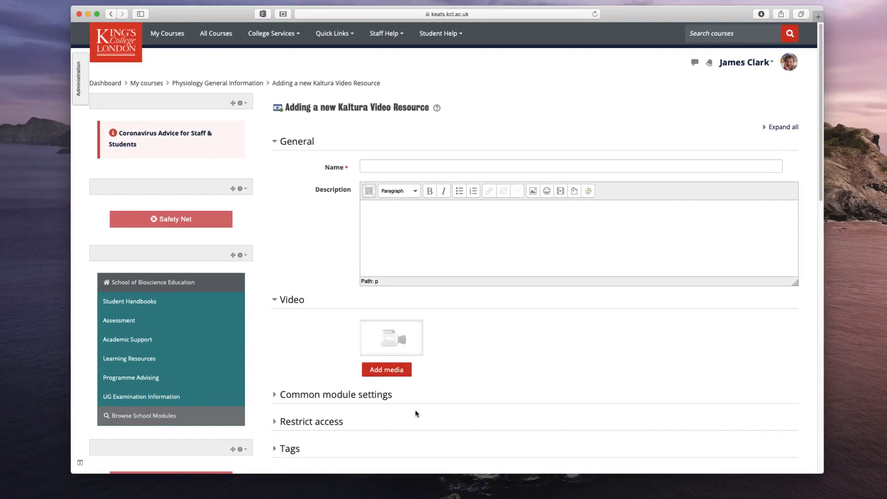
# Name the new video resource "Physiology Friday 2018 video"
pyautogui.click(375, 167)
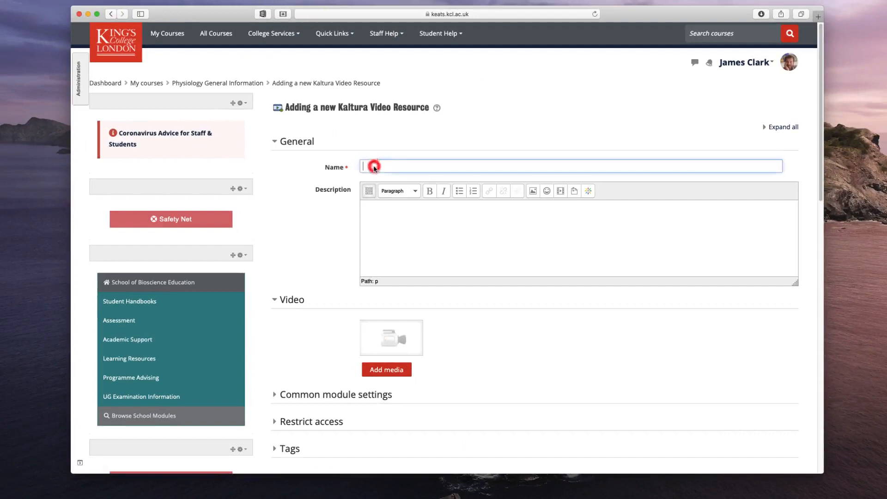
pyautogui.write('Phy')
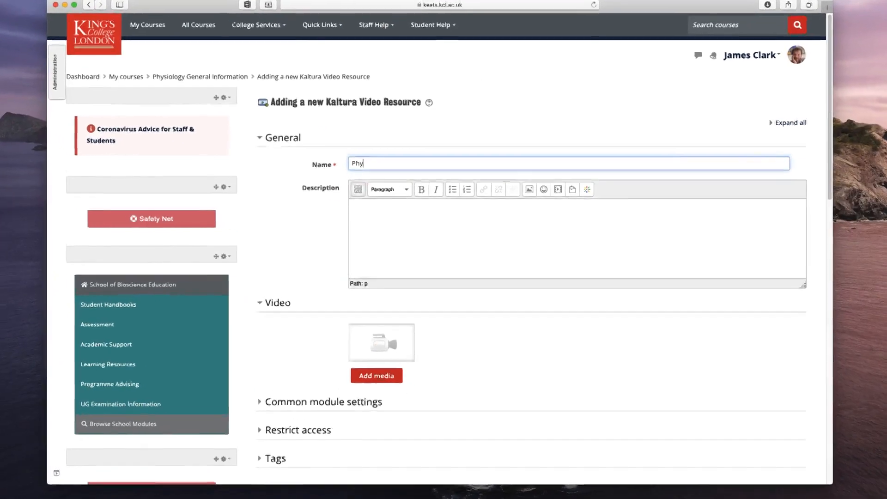
pyautogui.write('siology Frida')
pyautogui.write('y 2018 video')
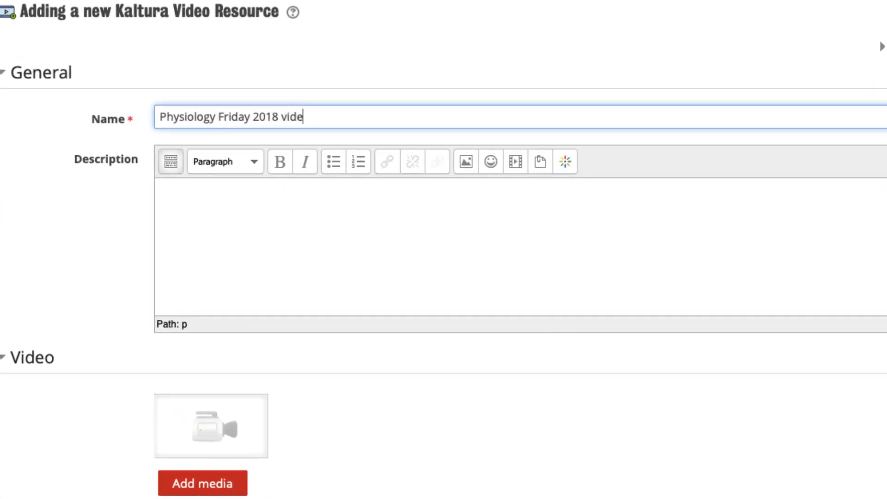
pyautogui.click(186, 193)
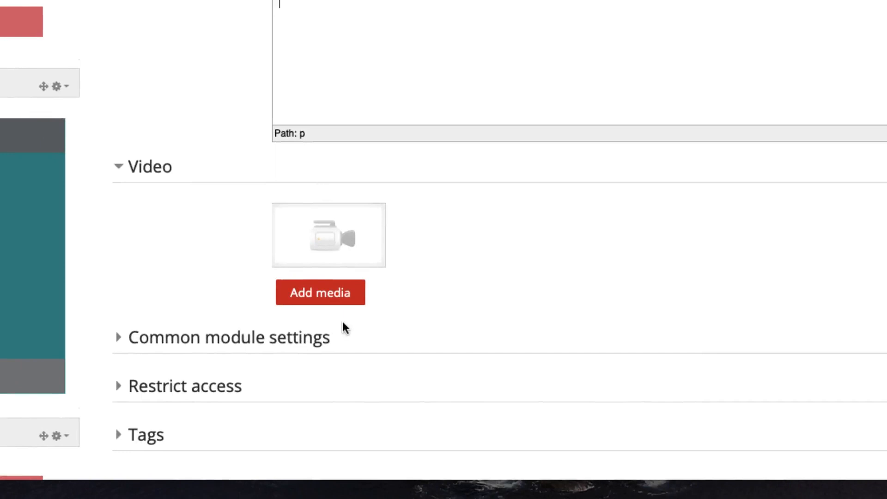
# Start adding media to the resource and find the Physiology General Information gallery by searching the courses for "physiology general"
pyautogui.click(343, 293)
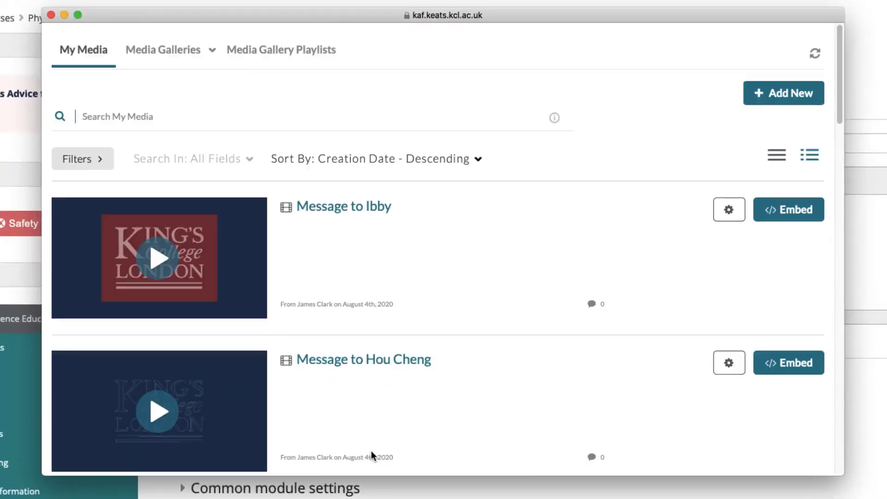
pyautogui.scroll(-15, 415, 353)
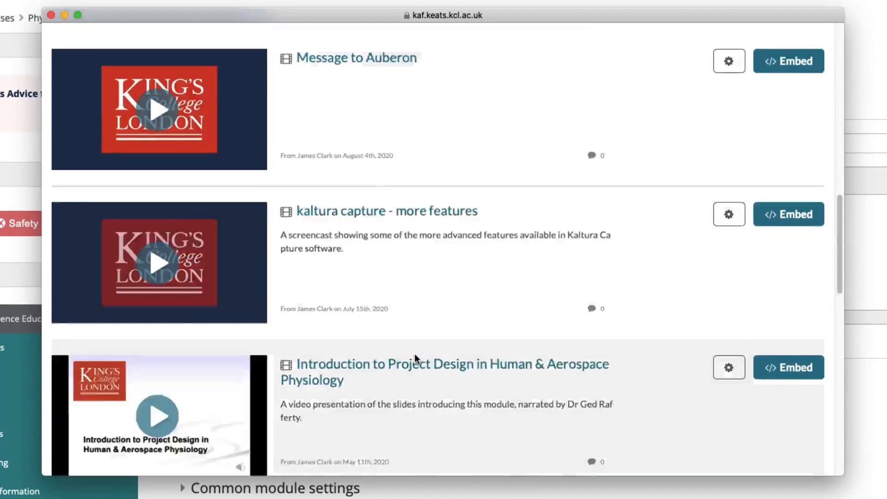
pyautogui.scroll(15, 414, 353)
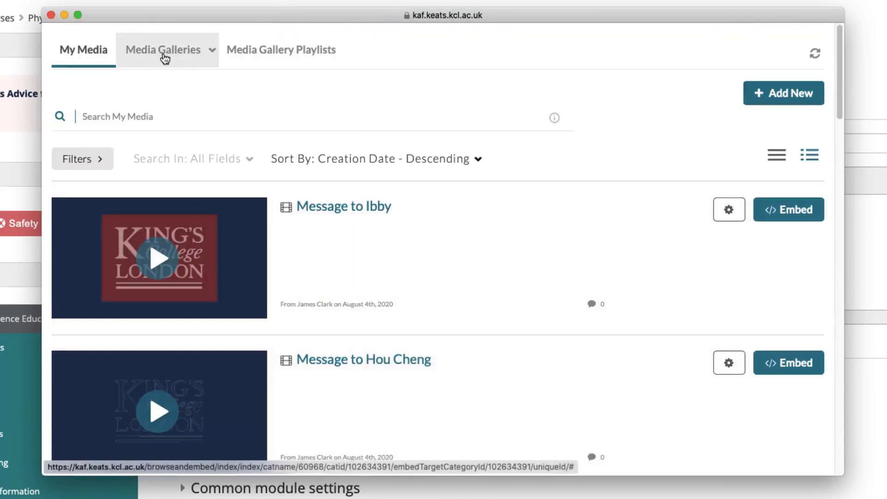
pyautogui.click(166, 55)
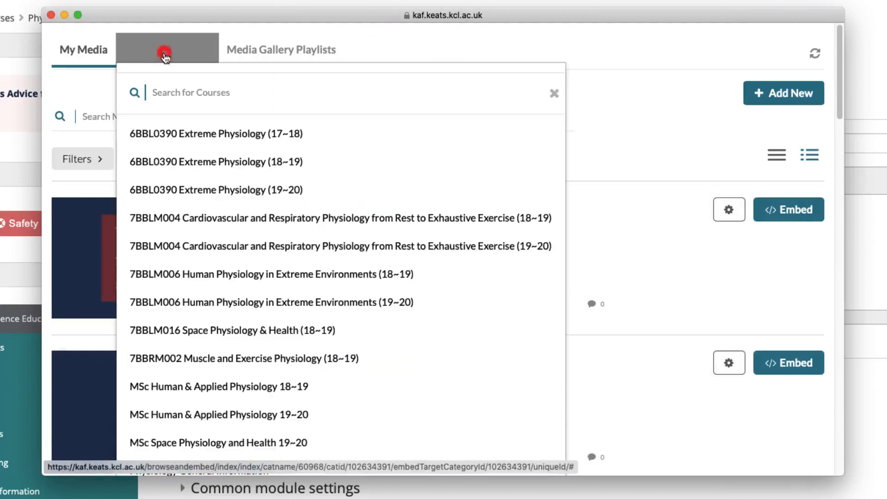
pyautogui.click(175, 93)
pyautogui.write('physiology ')
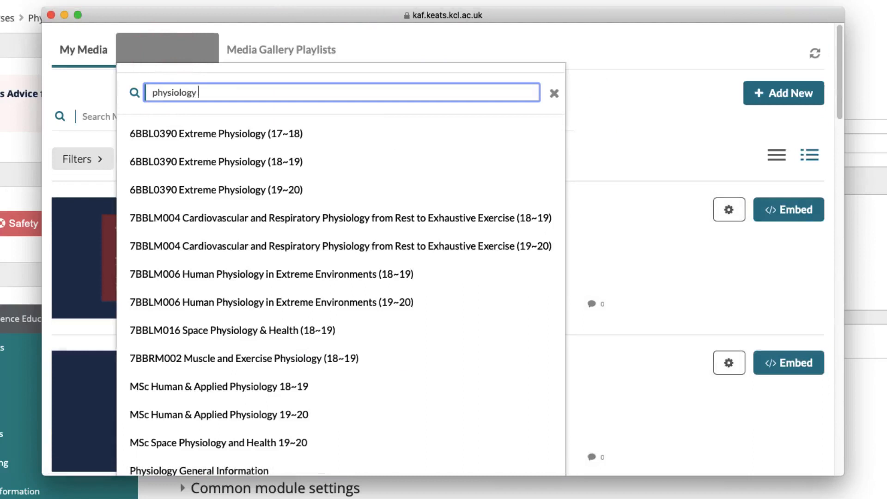
pyautogui.write('general')
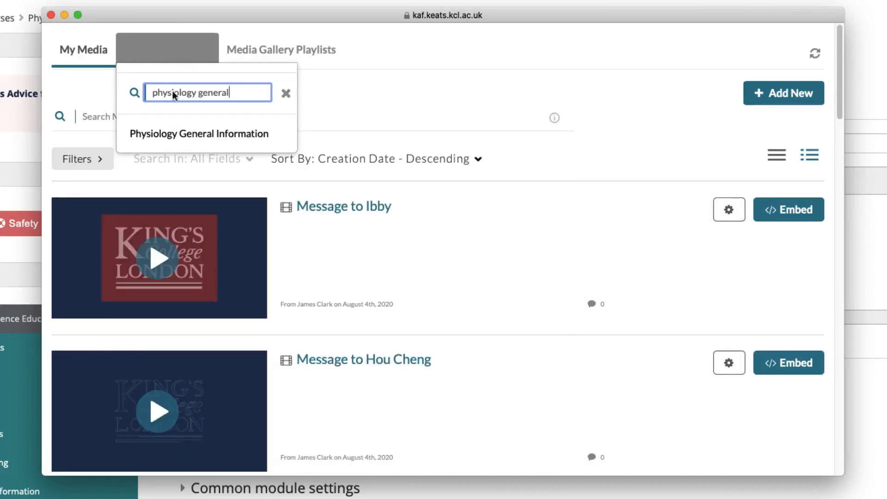
pyautogui.click(178, 133)
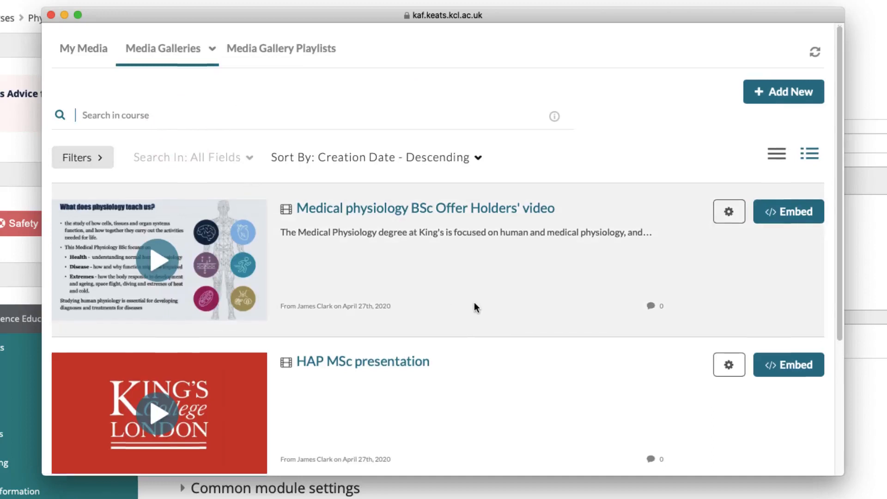
# Embed the Physiology Friday 2018 video from the gallery in the resource
pyautogui.scroll(-5, 474, 302)
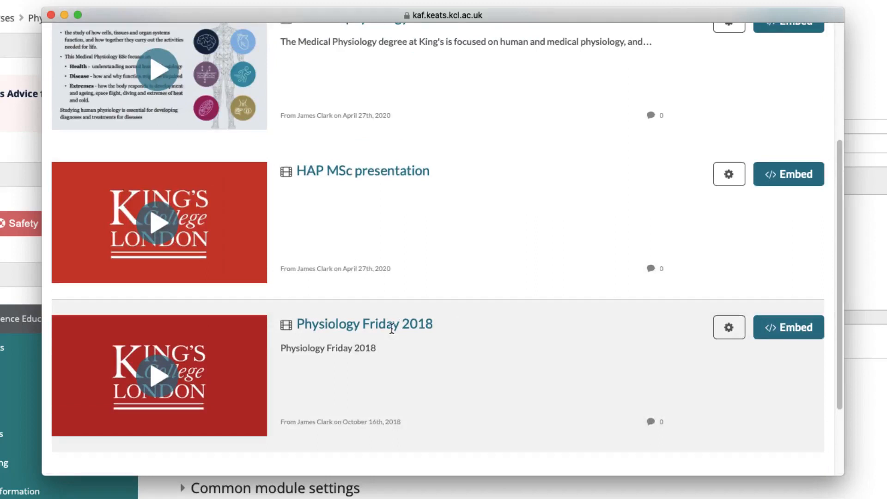
pyautogui.click(788, 331)
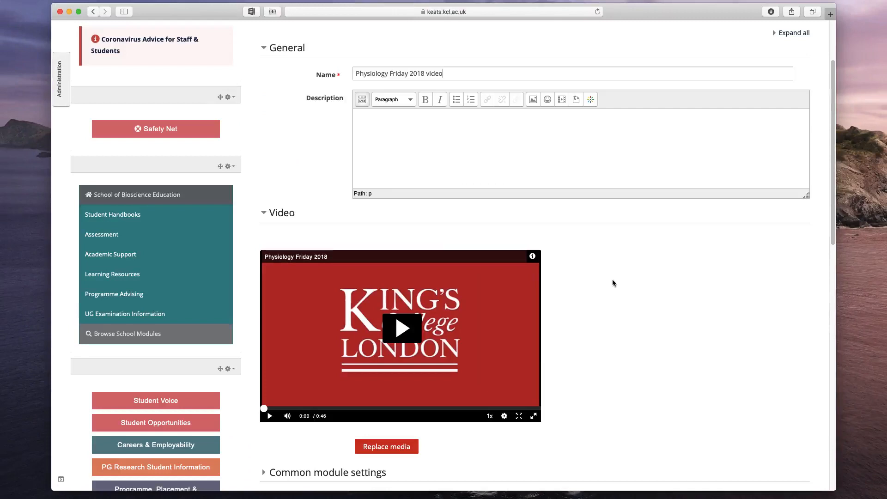
pyautogui.click(401, 450)
# Save the video resource and return to the course page
pyautogui.scroll(-4, 687, 321)
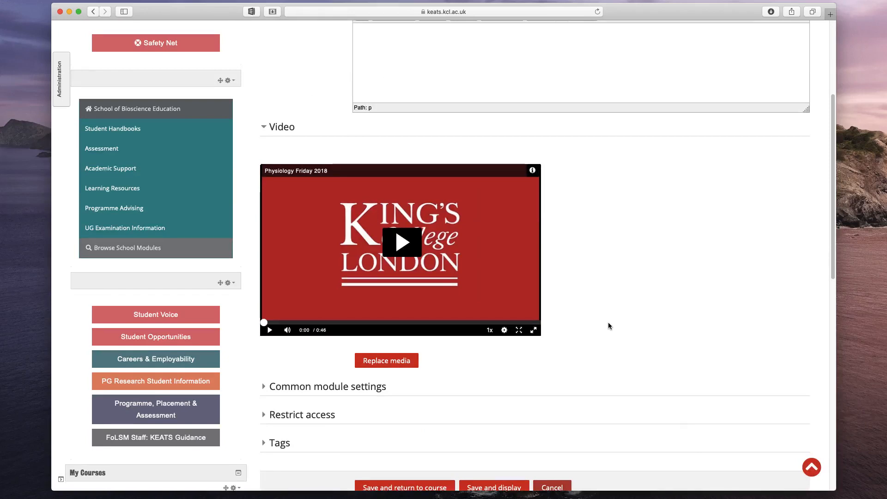
pyautogui.scroll(-4, 608, 323)
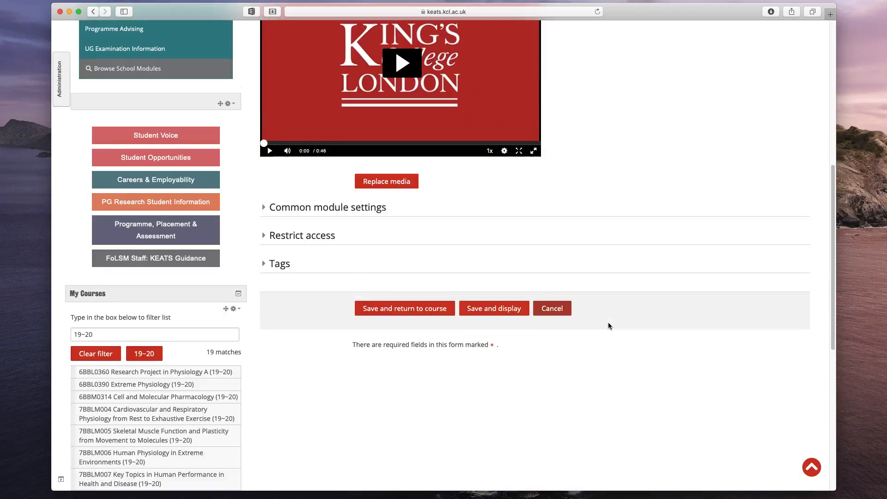
pyautogui.click(387, 308)
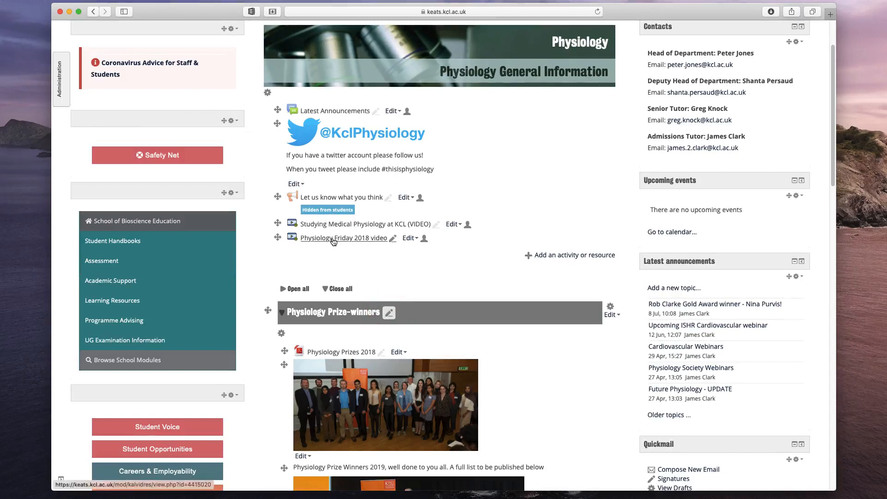
# Turn off course editing and open the Physiology Friday 2018 video resource
pyautogui.scroll(2, 462, 208)
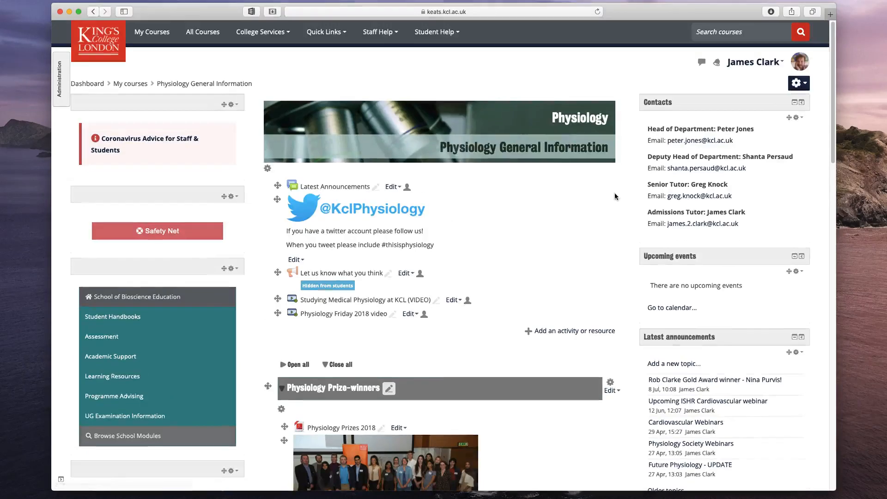
pyautogui.click(809, 87)
pyautogui.click(784, 114)
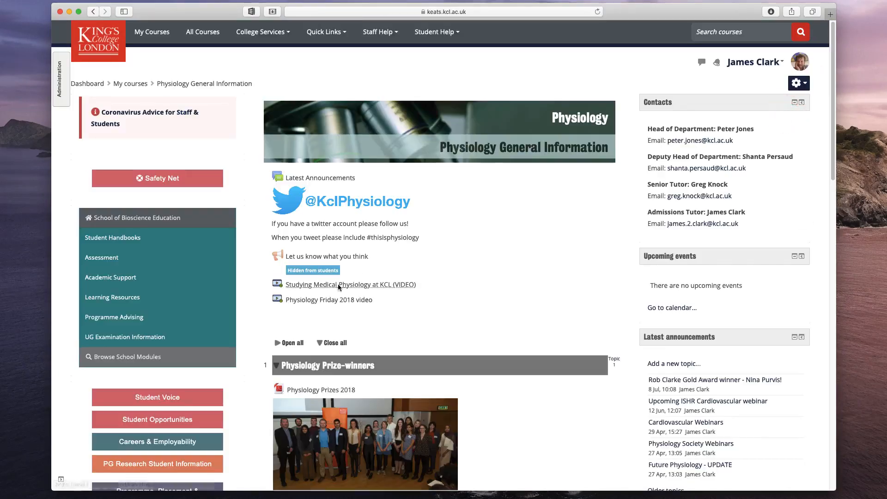
pyautogui.click(333, 300)
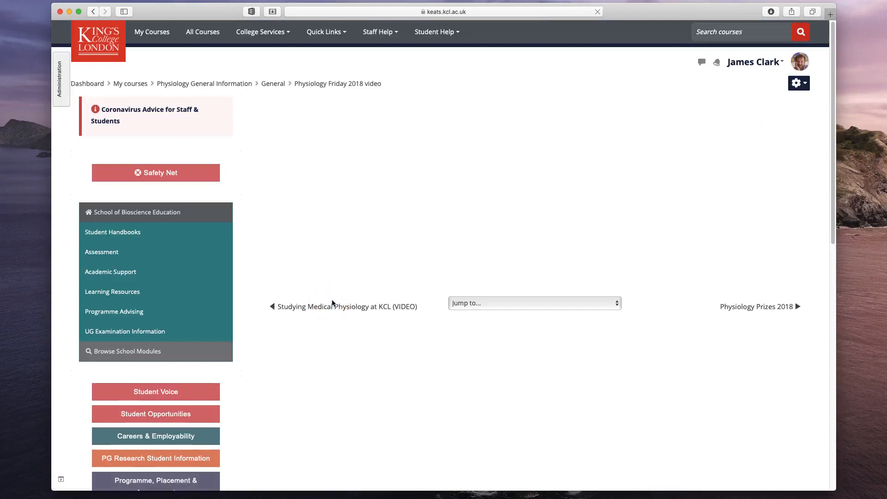